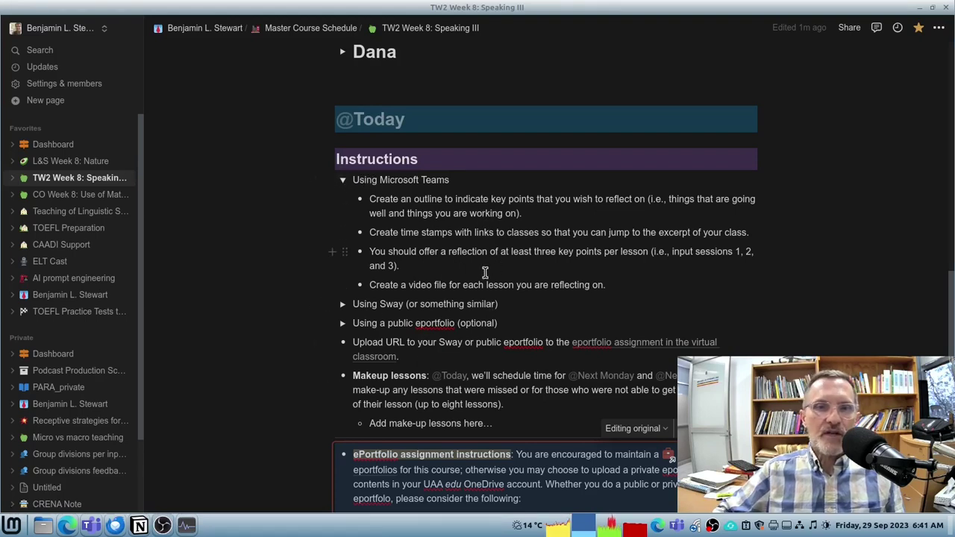
# Expand the "Using Sway (or something similar)" instructions and switch to the Microsoft Sway page in the Edge browser.
pyautogui.click(342, 306)
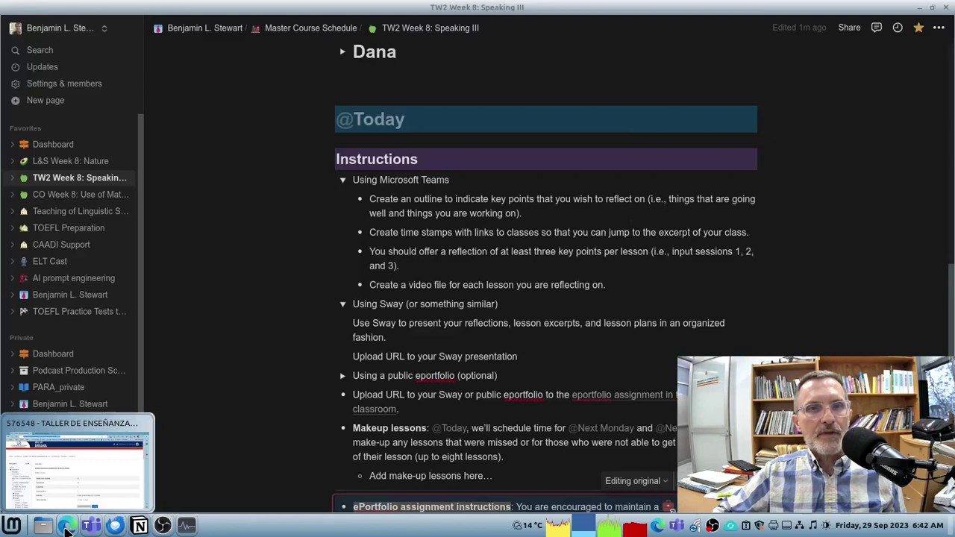
pyautogui.click(65, 528)
pyautogui.click(276, 10)
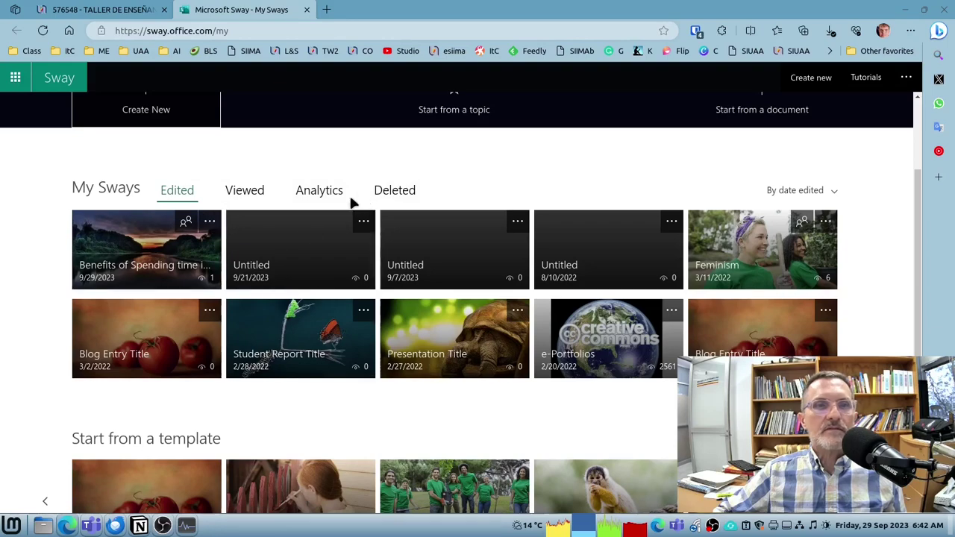
# Start a new Sway from the topic "nature" and create its outline.
pyautogui.scroll(-1, 797, 238)
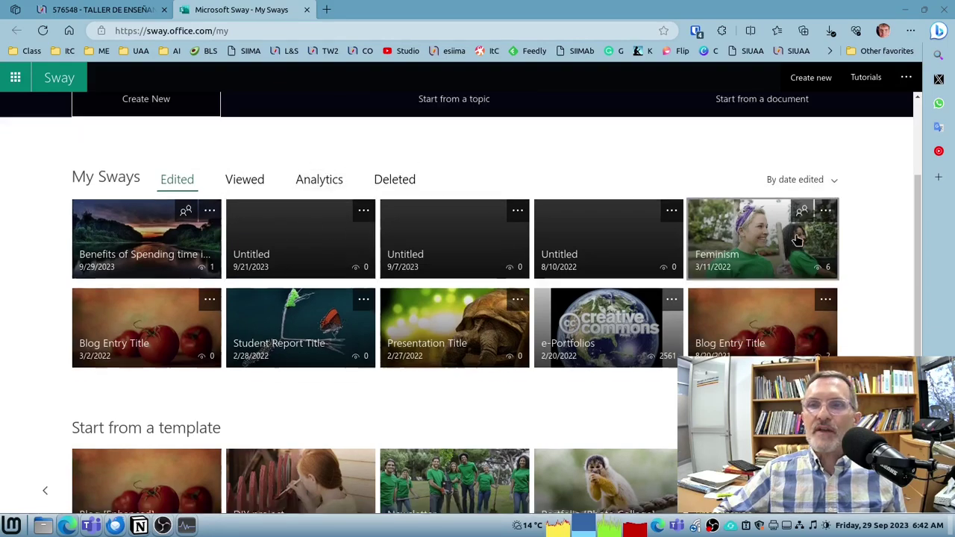
pyautogui.scroll(2, 797, 238)
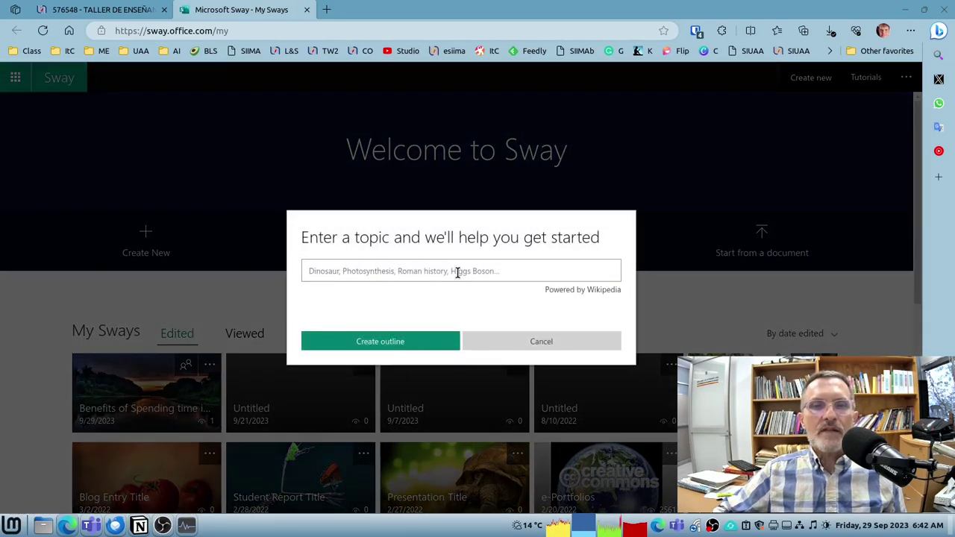
pyautogui.click(459, 271)
pyautogui.write('nautic')
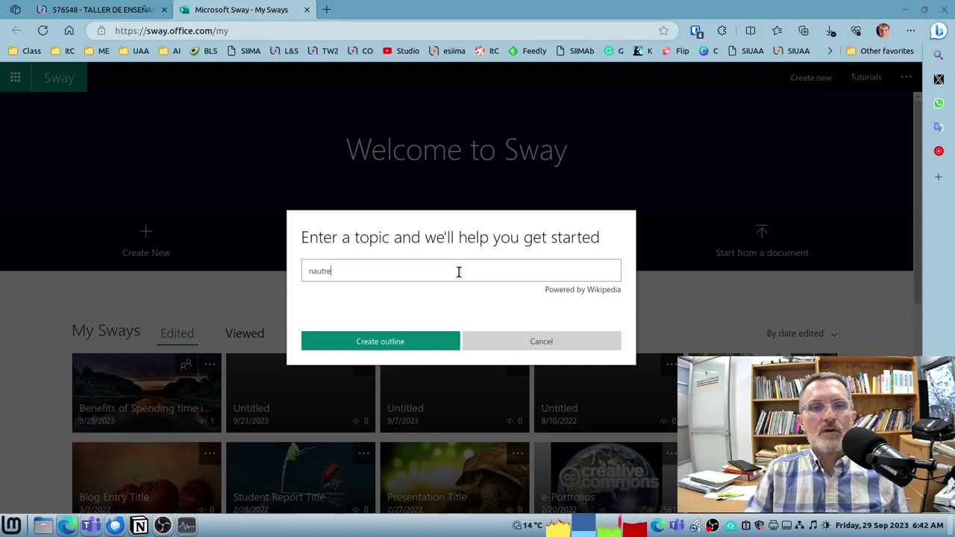
pyautogui.press('BackSpace')
pyautogui.press('BackSpace')
pyautogui.press('BackSpace')
pyautogui.press('BackSpace')
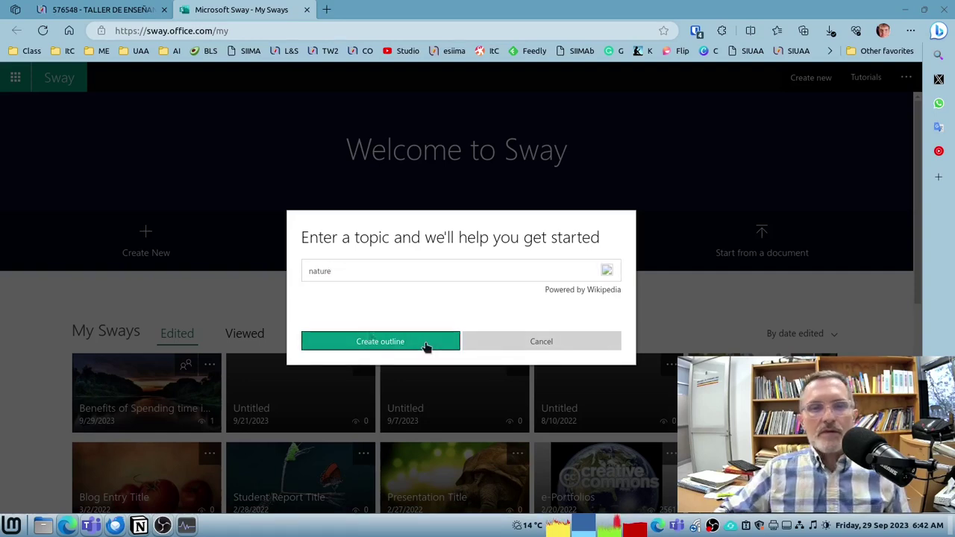
pyautogui.click(373, 351)
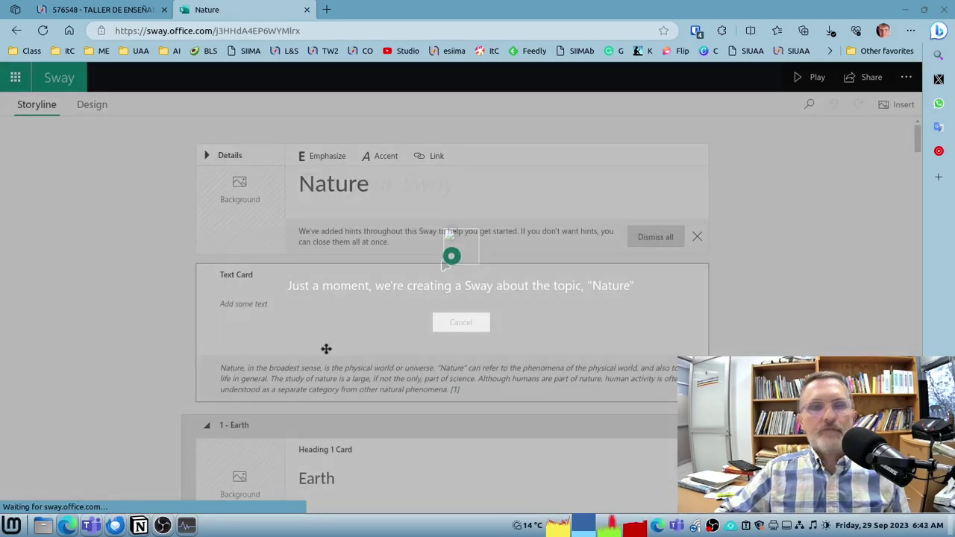
# Look through the opening cards of the Nature storyline, from the title card to the Earth image stack.
pyautogui.scroll(-8, 370, 315)
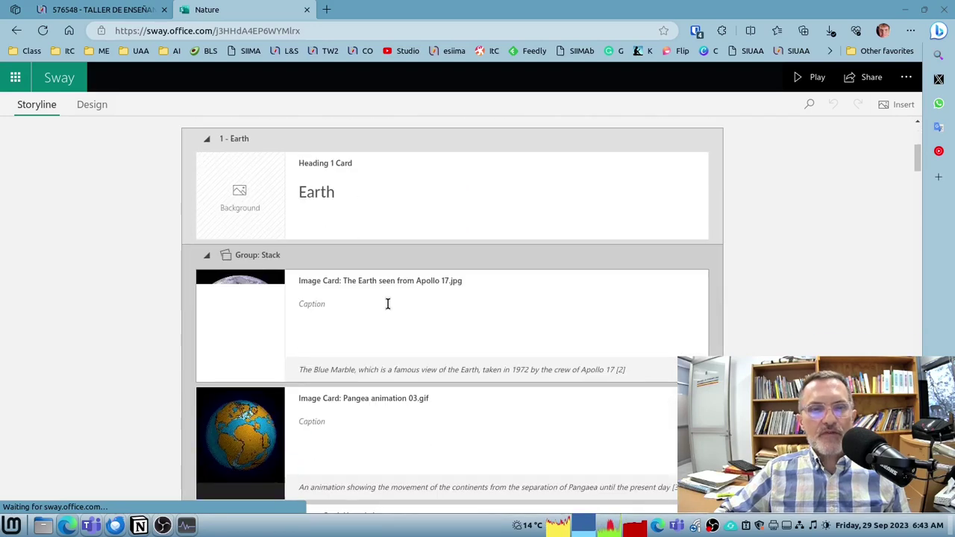
pyautogui.scroll(-1, 406, 280)
pyautogui.scroll(6, 443, 224)
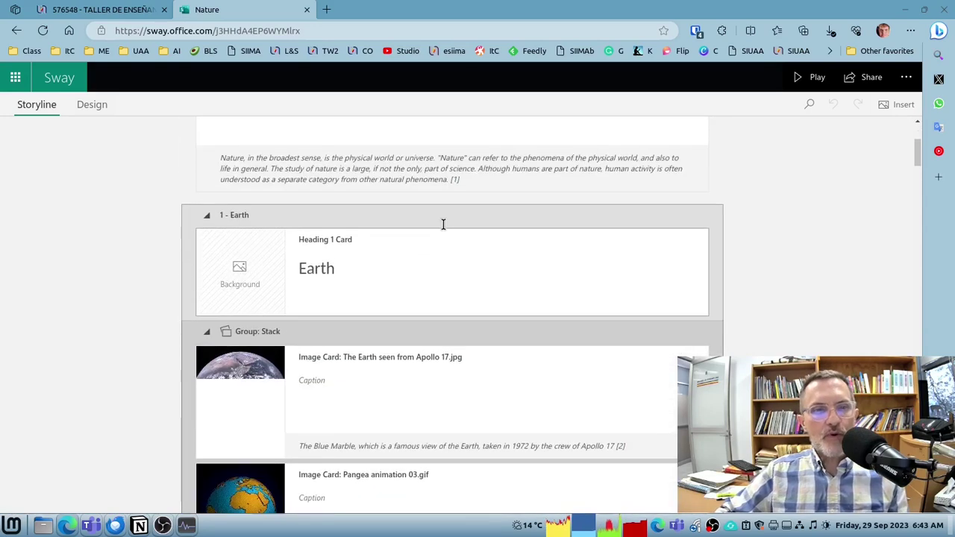
pyautogui.scroll(2, 388, 170)
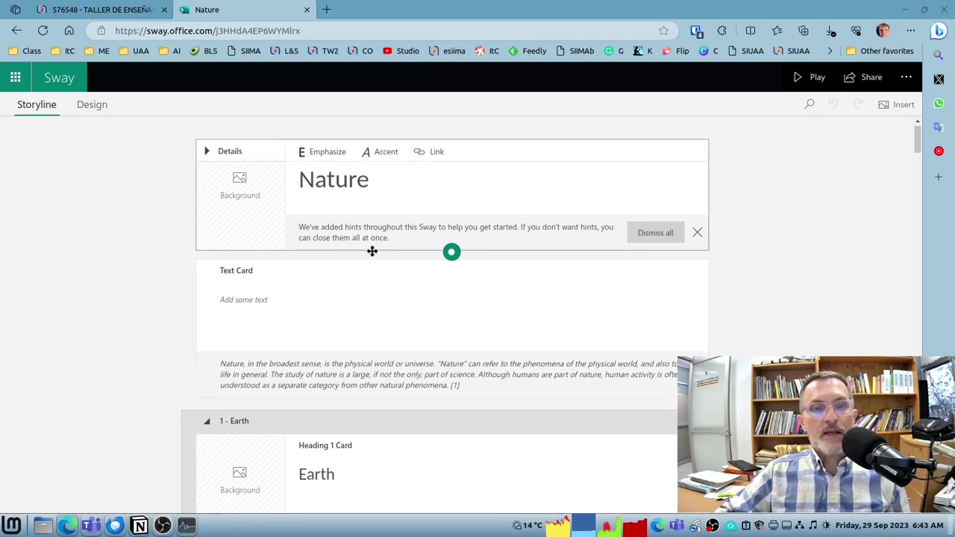
pyautogui.scroll(-2, 388, 235)
pyautogui.scroll(2, 406, 217)
pyautogui.moveTo(405, 215)
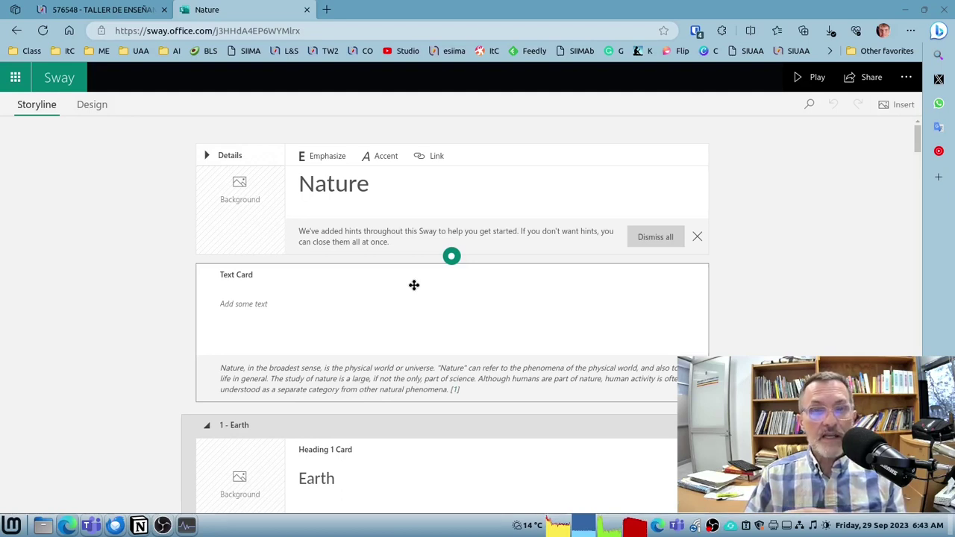
# Switch to Microsoft Teams and open the Speaking lessons channel of the Teaching Workshop II team.
pyautogui.moveTo(99, 529)
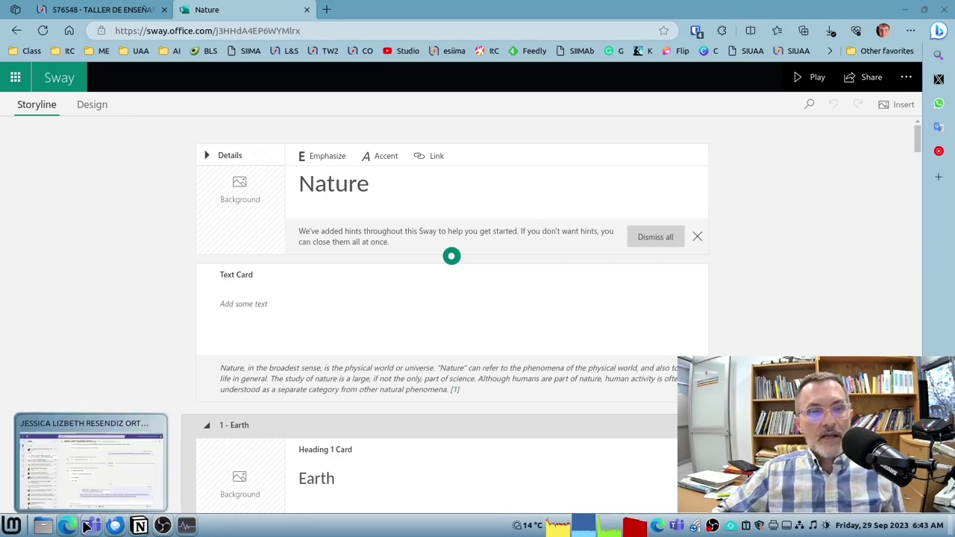
pyautogui.click(91, 526)
pyautogui.click(20, 125)
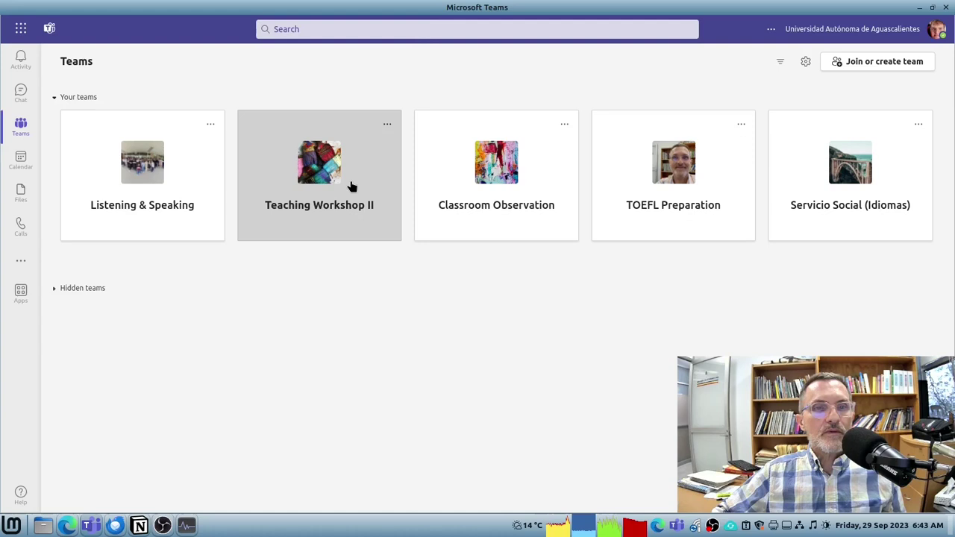
pyautogui.click(278, 216)
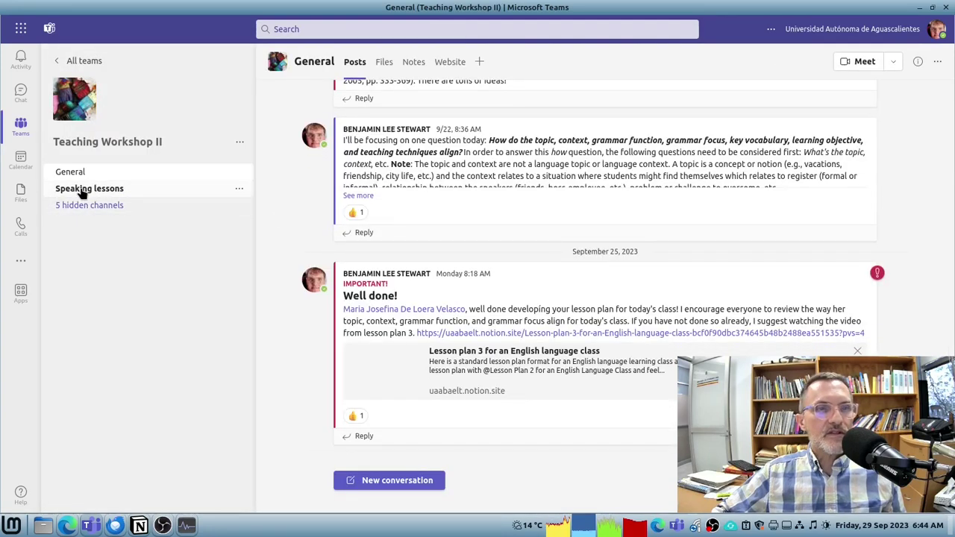
pyautogui.click(70, 189)
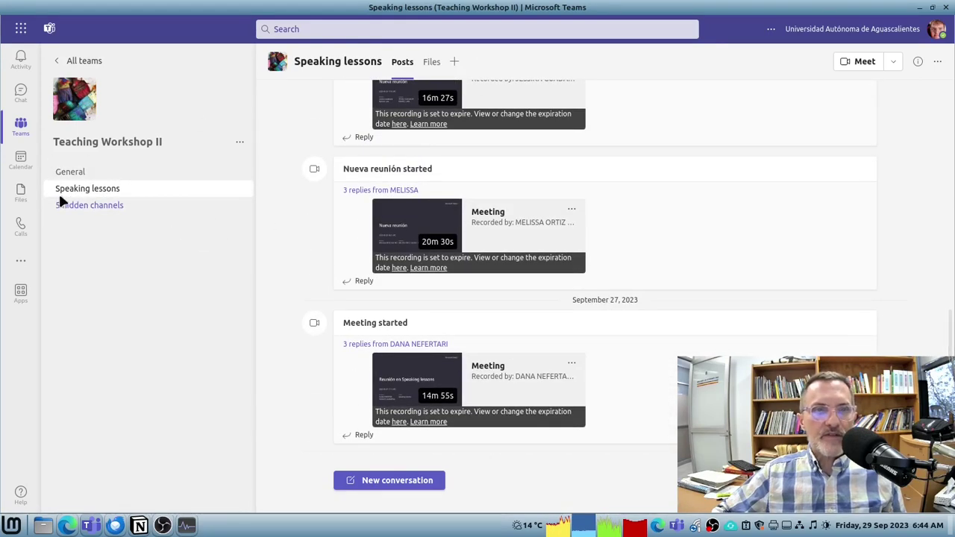
# Find the 19m 19s meeting recording among the earlier channel posts and check its options for getting a link.
pyautogui.scroll(5, 462, 149)
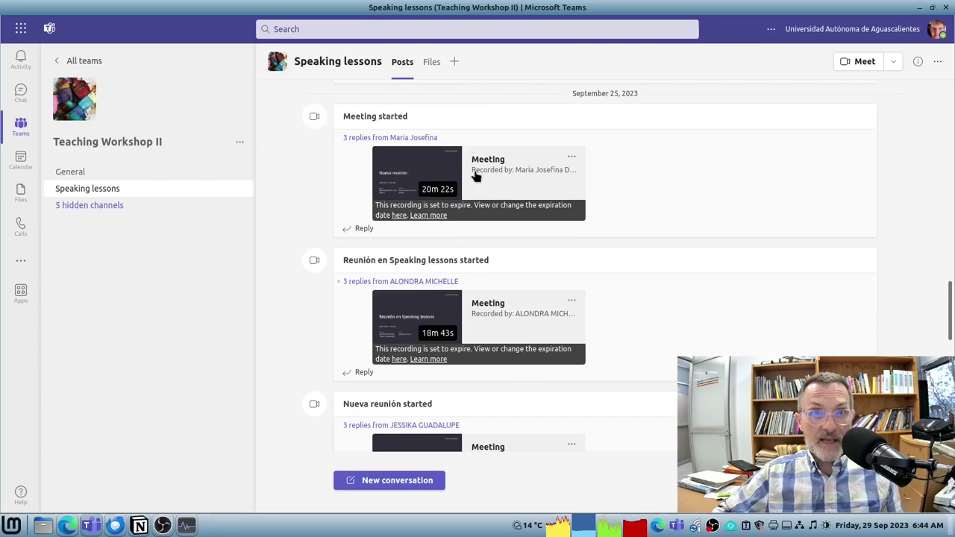
pyautogui.scroll(10, 476, 176)
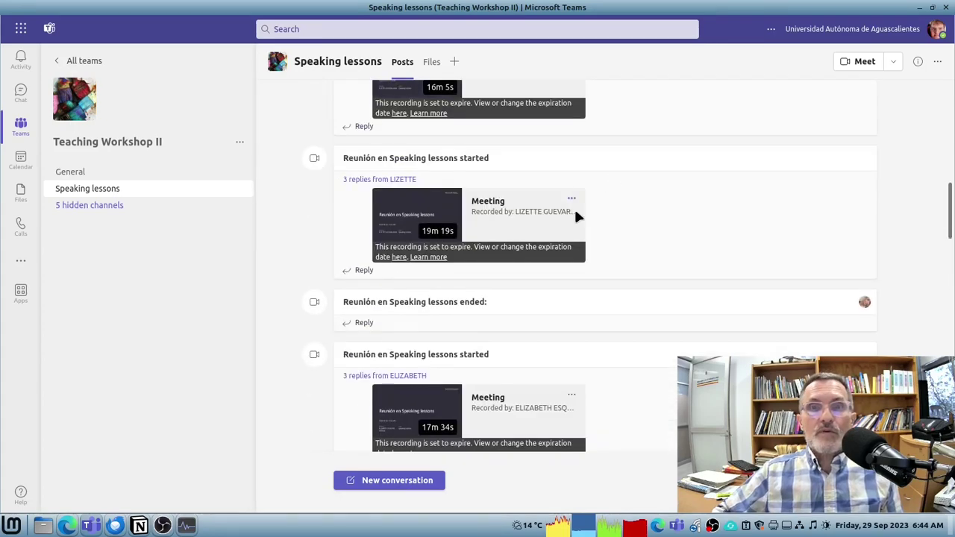
pyautogui.click(572, 200)
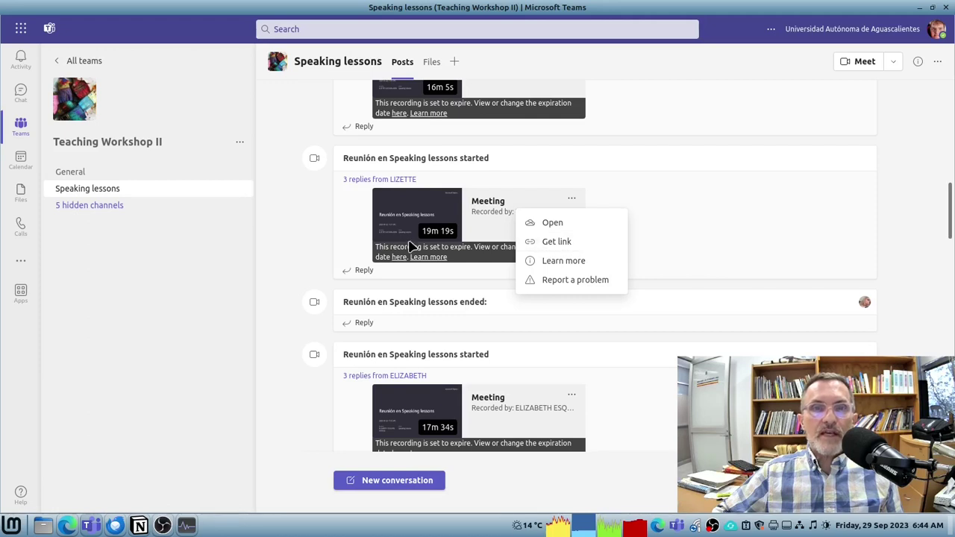
pyautogui.click(781, 150)
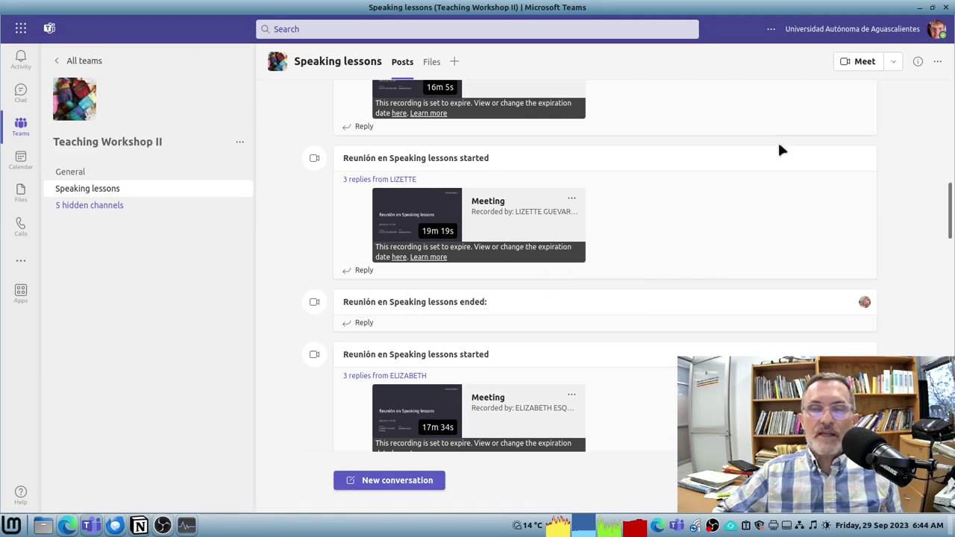
# Return to the Nature Sway in the browser and examine its title, text, Earth heading and image cards.
pyautogui.click(920, 9)
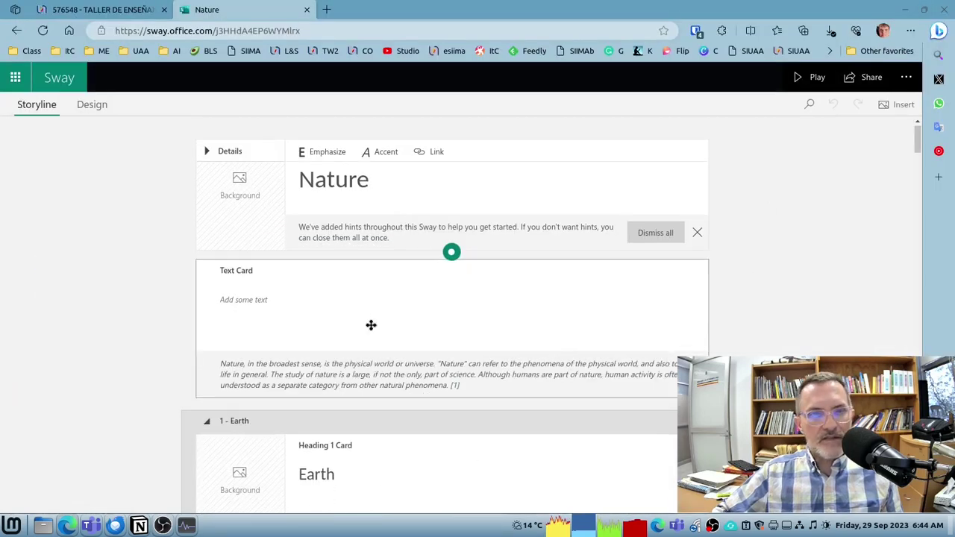
pyautogui.scroll(-1, 384, 313)
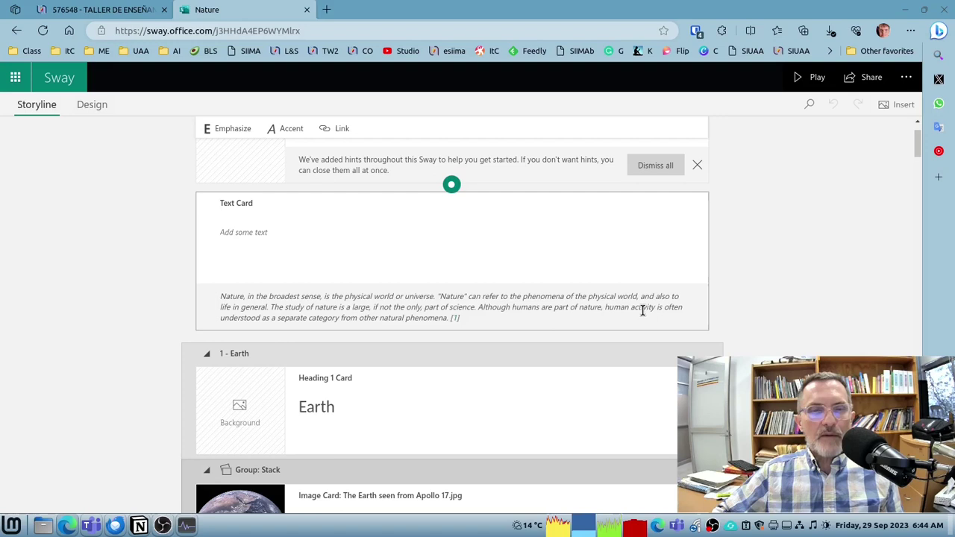
pyautogui.scroll(1, 619, 313)
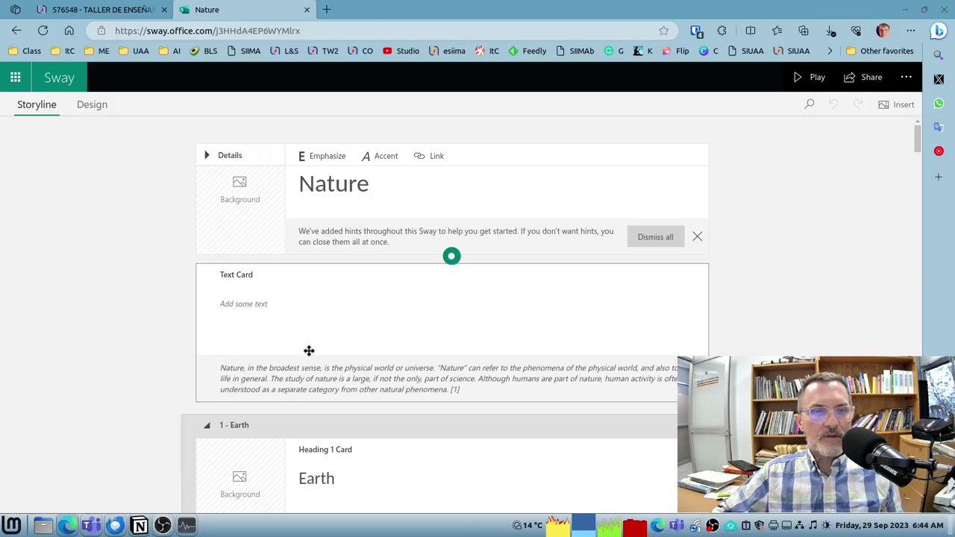
pyautogui.scroll(-10, 569, 425)
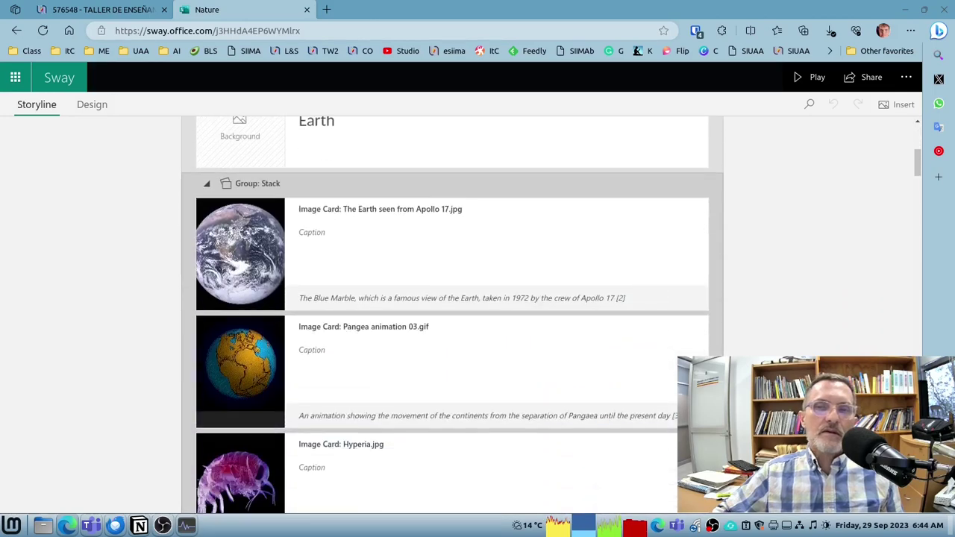
pyautogui.scroll(8, 516, 311)
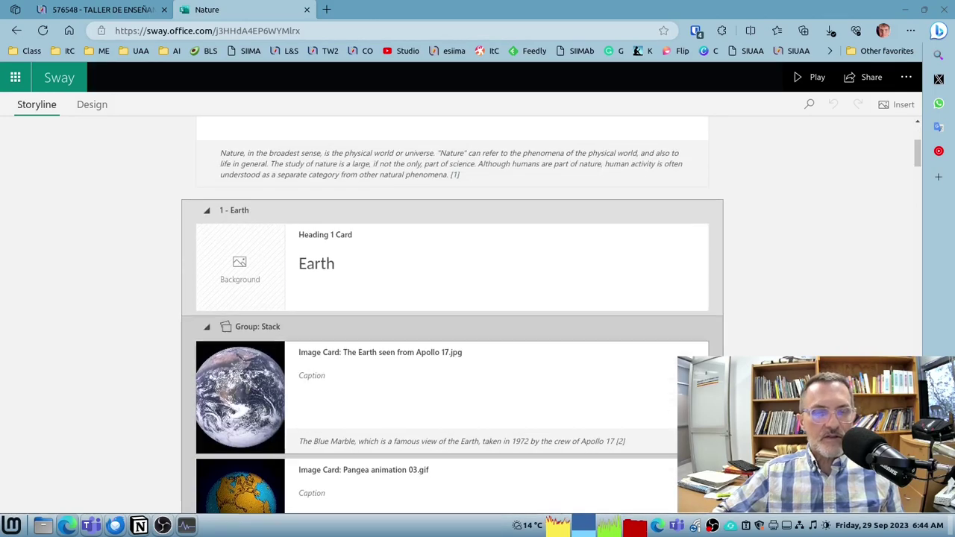
pyautogui.click(316, 276)
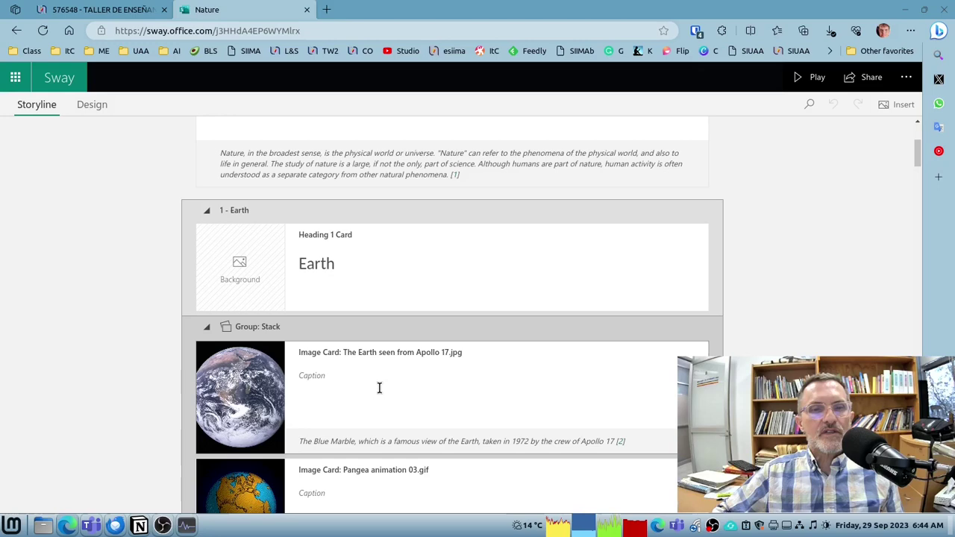
pyautogui.scroll(-4, 385, 361)
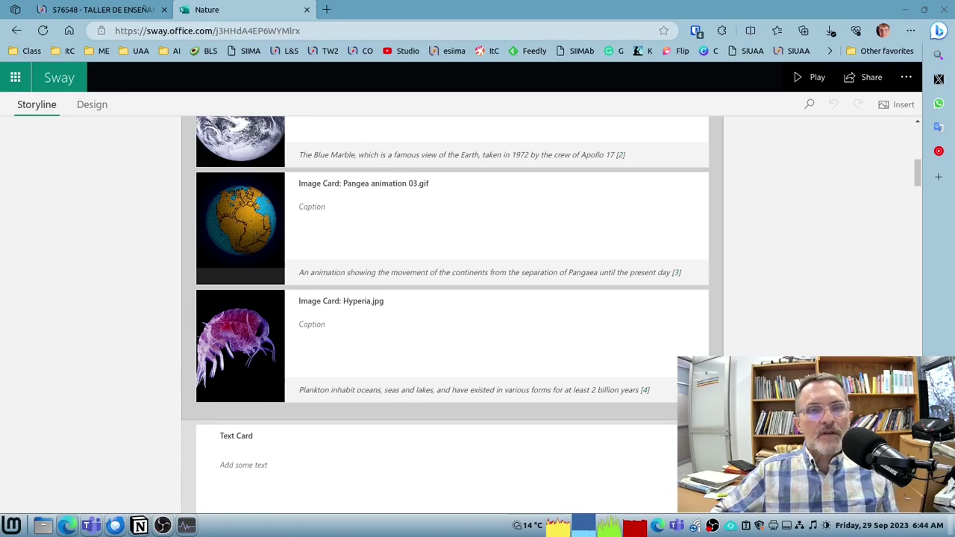
pyautogui.scroll(2, 734, 329)
pyautogui.scroll(5, 630, 313)
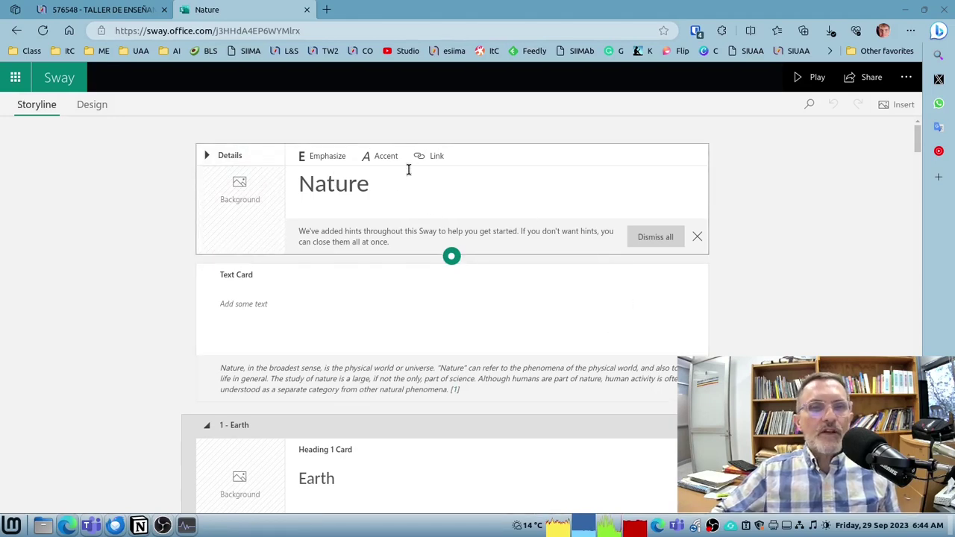
pyautogui.scroll(-3, 254, 224)
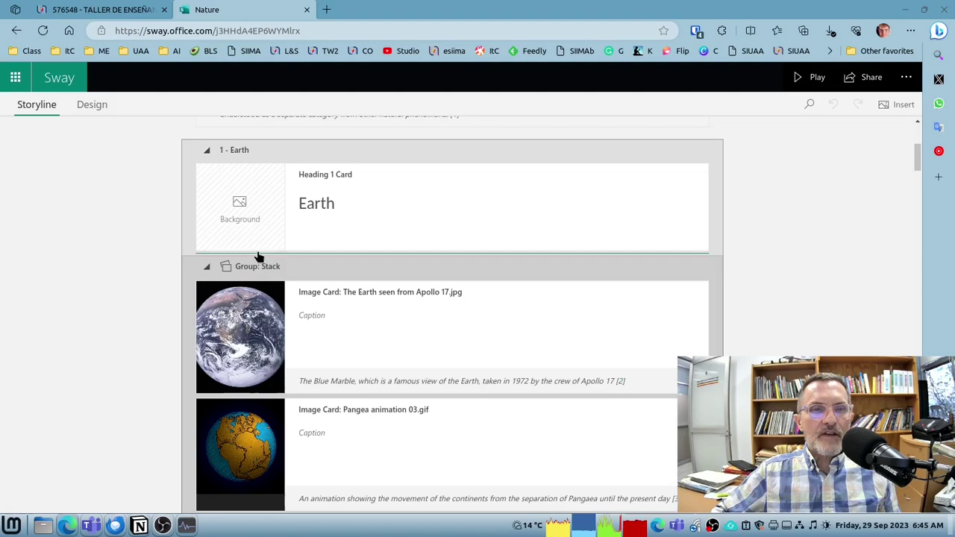
# Set the title card's background to the green lake picture from the suggested "Nature" image search.
pyautogui.scroll(3, 268, 246)
pyautogui.click(262, 219)
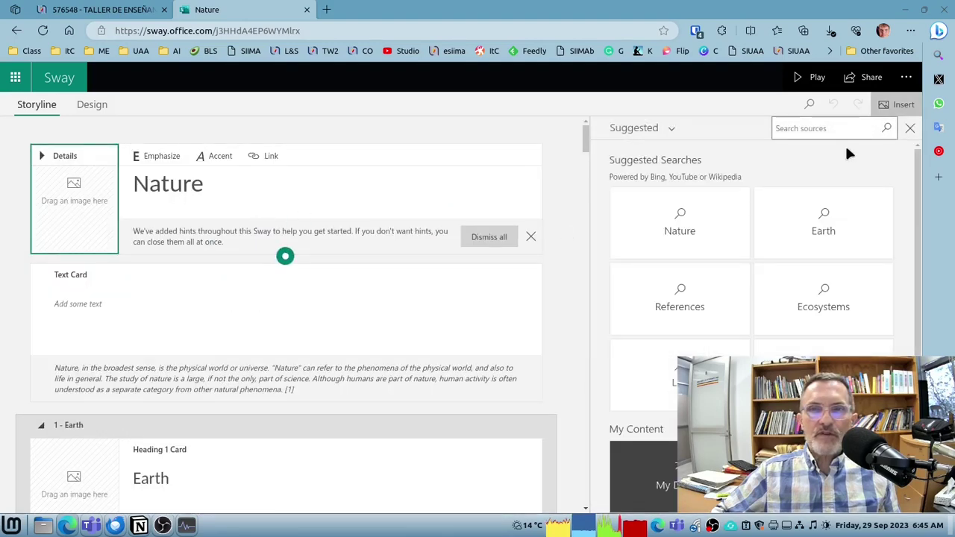
pyautogui.click(704, 224)
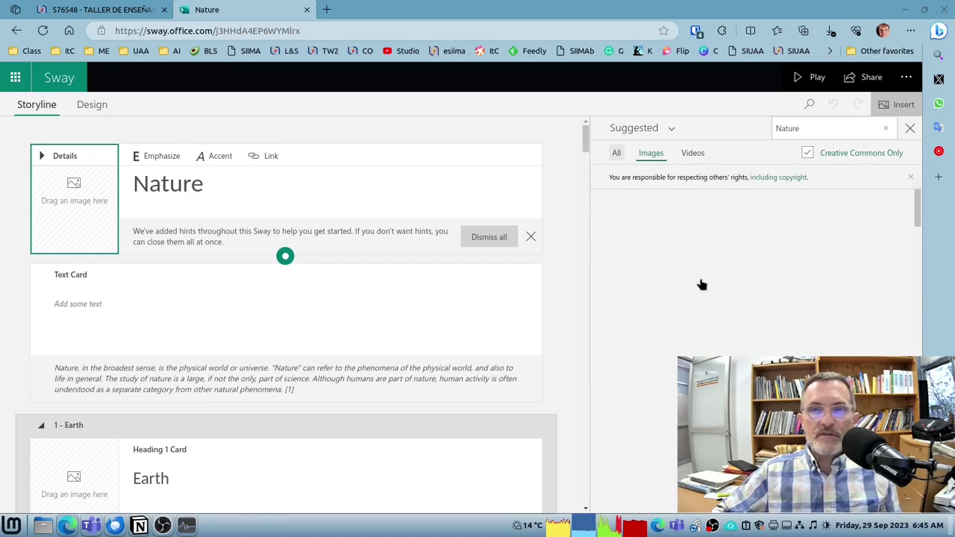
pyautogui.moveTo(682, 224); pyautogui.dragTo(97, 209)
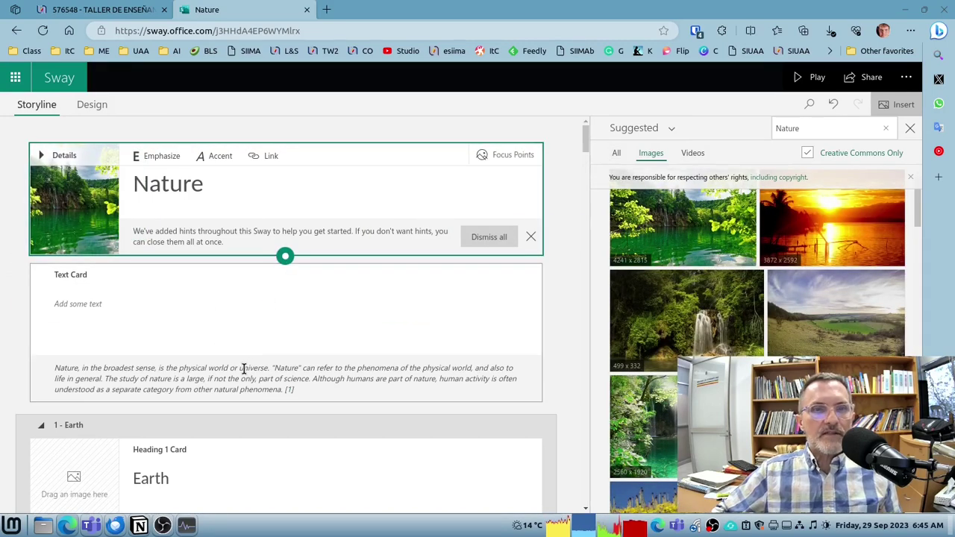
# Insert an empty video card below the title card and delete it again.
pyautogui.click(285, 256)
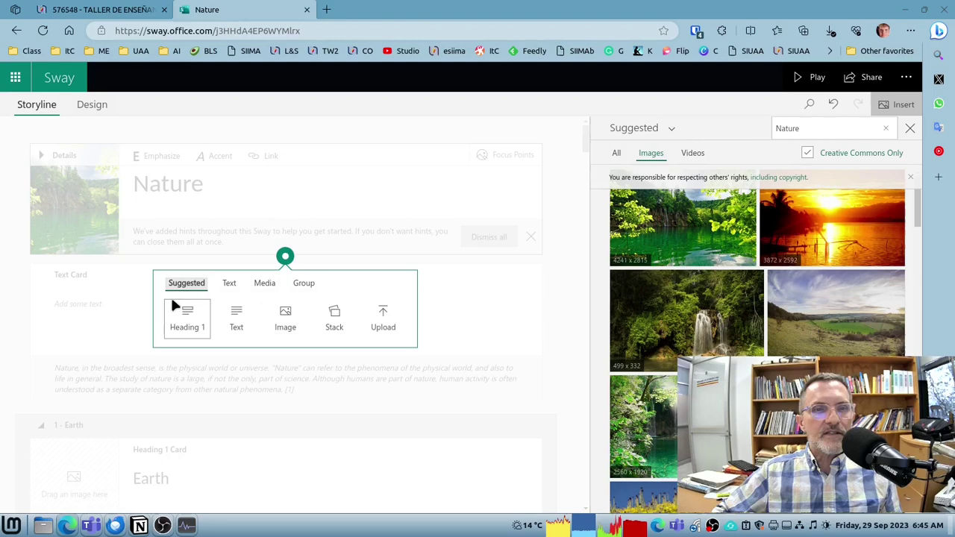
pyautogui.click(265, 285)
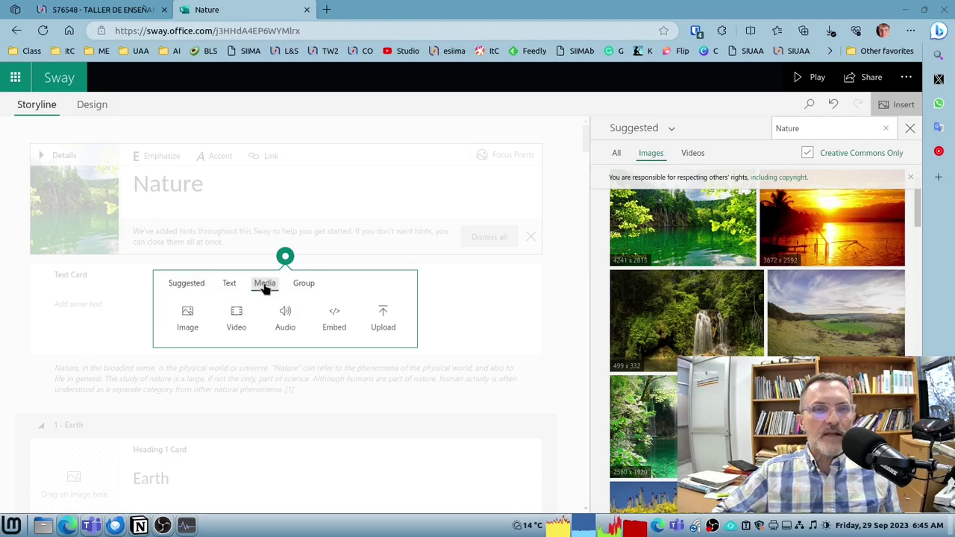
pyautogui.click(237, 318)
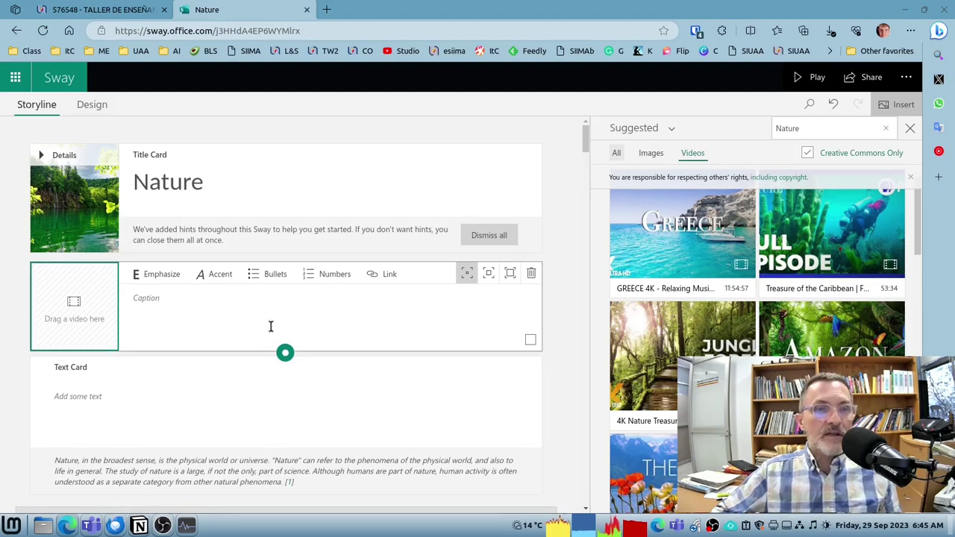
pyautogui.click(531, 273)
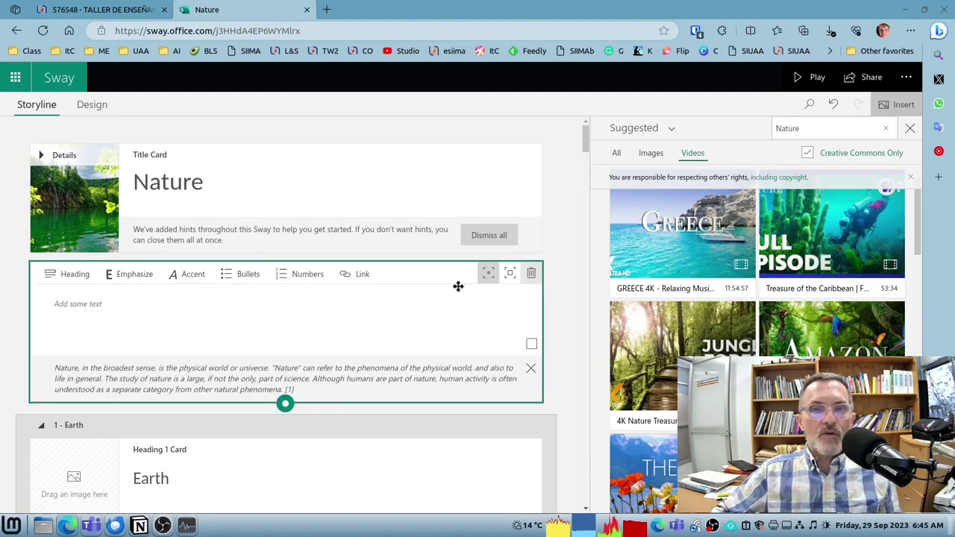
# Look over the Nature storyline's Earth image cards, select the title card and close the suggested videos.
pyautogui.scroll(-10, 390, 323)
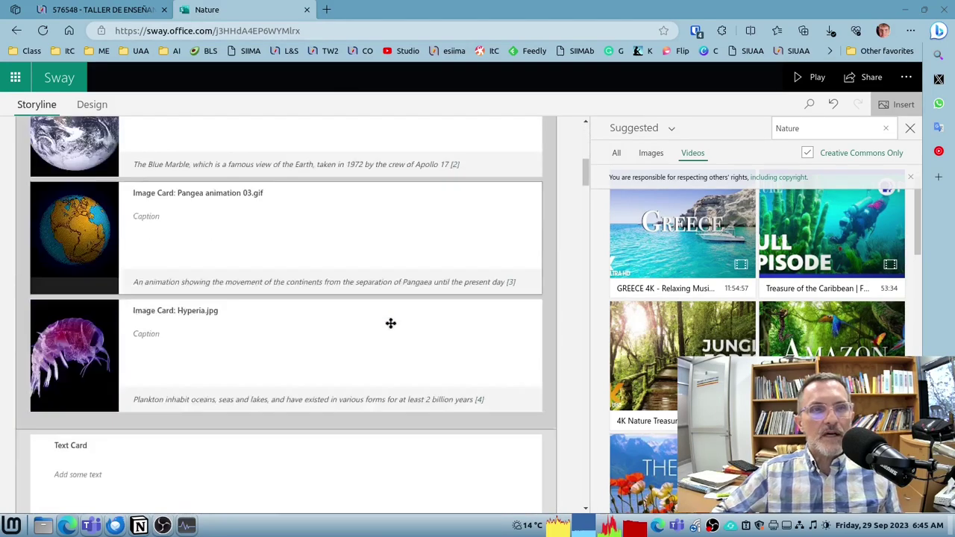
pyautogui.scroll(10, 400, 311)
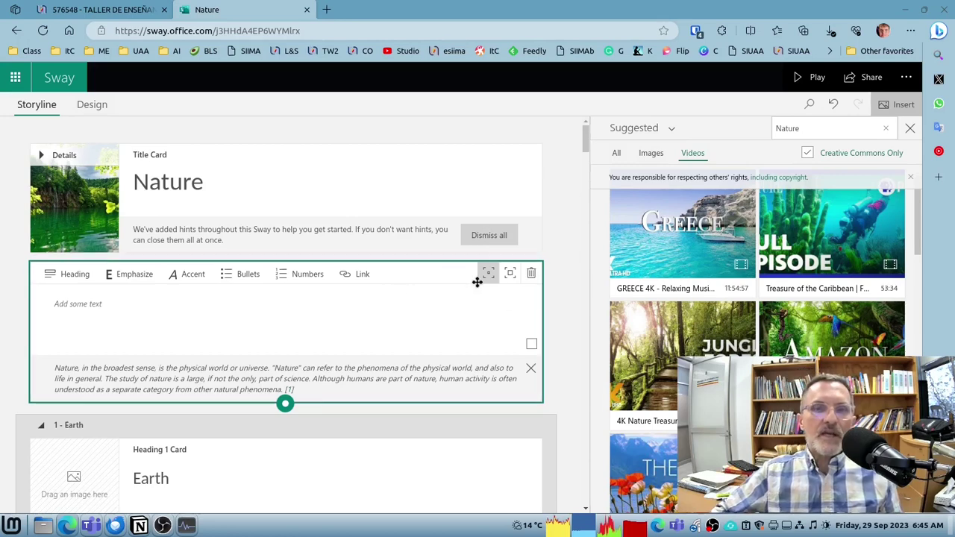
pyautogui.press('Up')
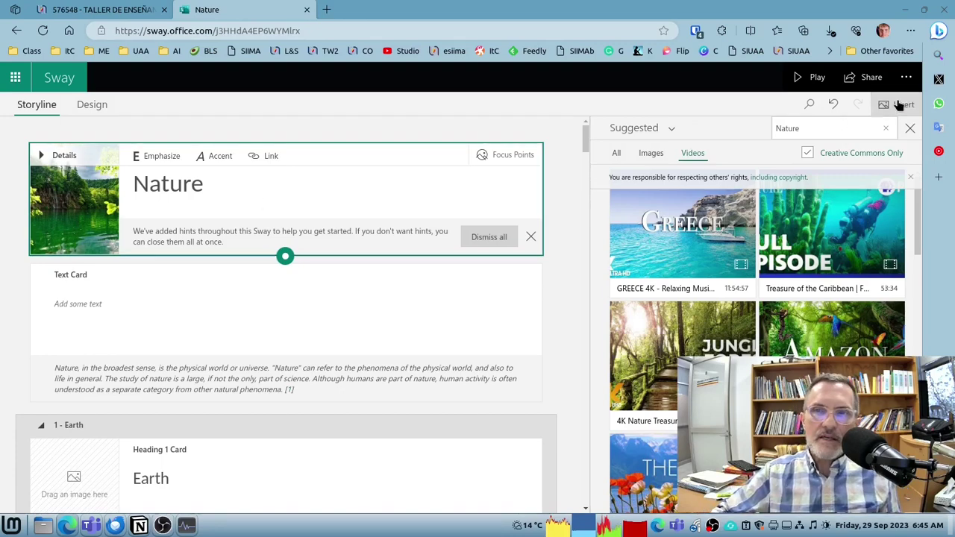
pyautogui.click(910, 128)
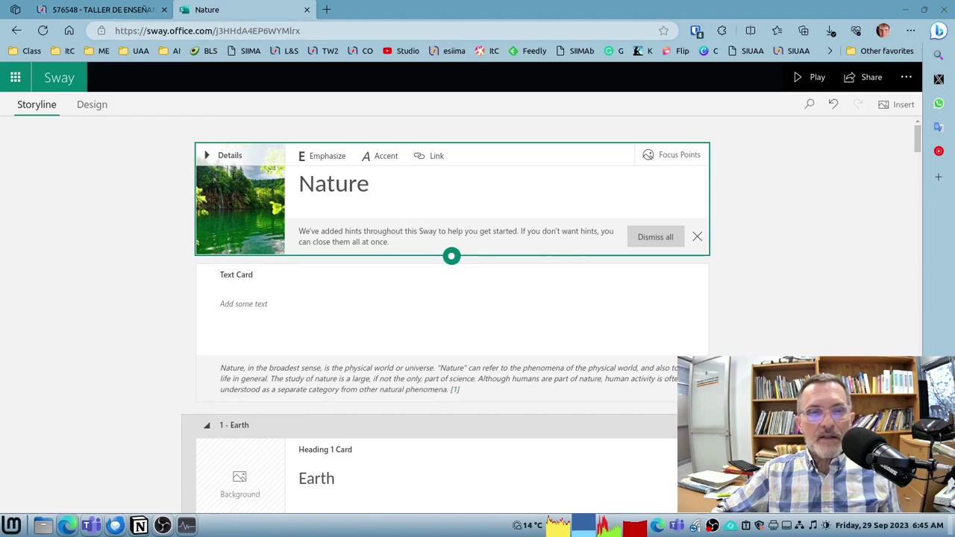
# Switch to Notion and review the TW2 Week 8 instructions on using Teams and Sway and uploading the URL to the eportfolio assignment.
pyautogui.click(138, 525)
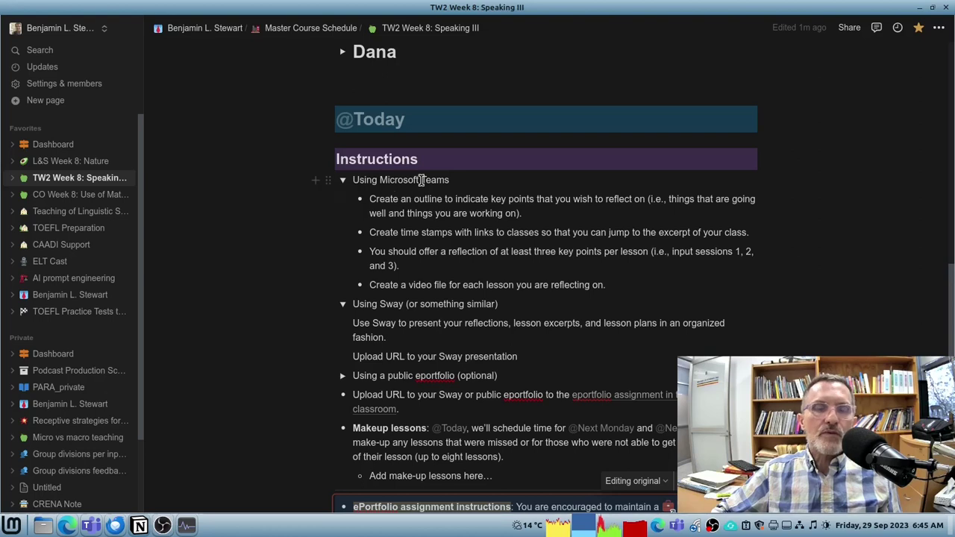
pyautogui.scroll(-2, 435, 326)
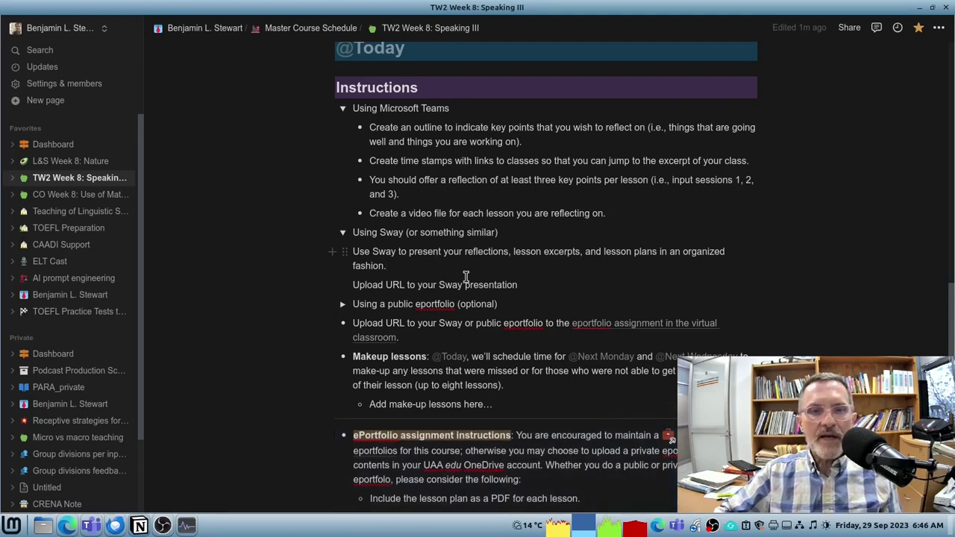
pyautogui.scroll(-3, 478, 262)
pyautogui.scroll(2, 478, 254)
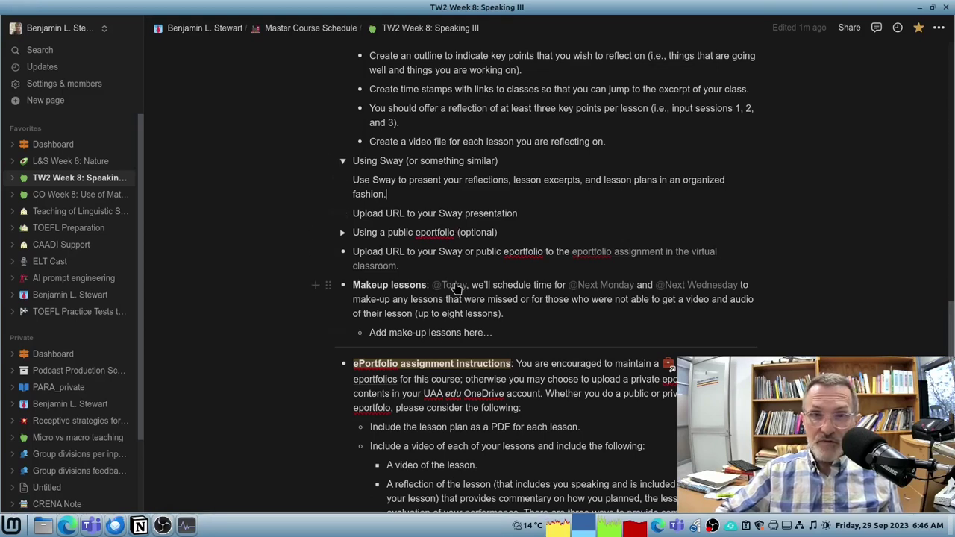
pyautogui.moveTo(417, 251); pyautogui.dragTo(428, 251)
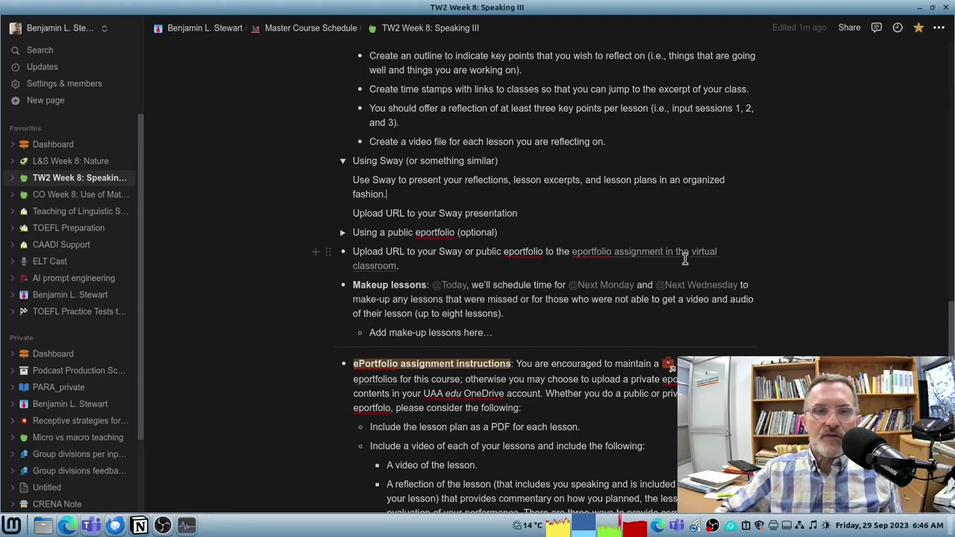
pyautogui.moveTo(604, 255)
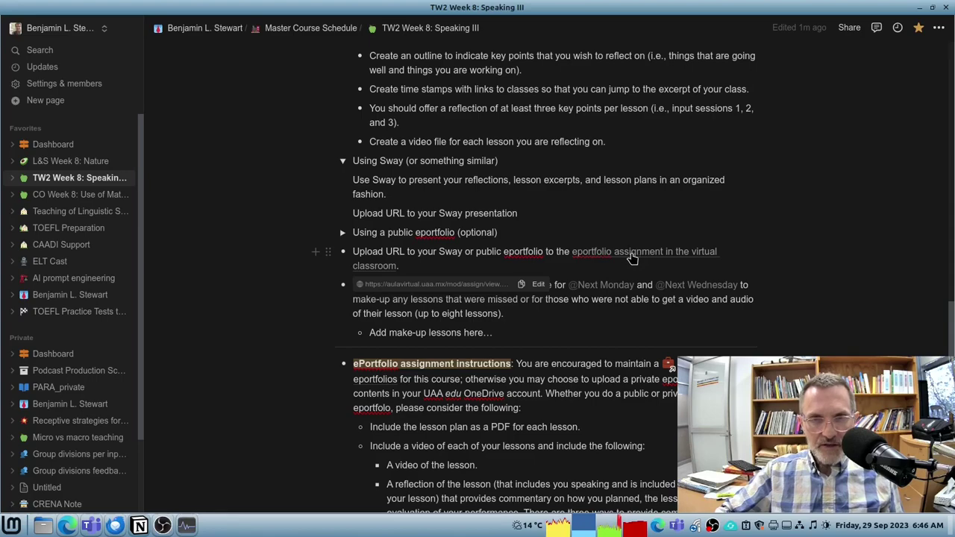
pyautogui.scroll(-2, 427, 263)
pyautogui.scroll(2, 373, 302)
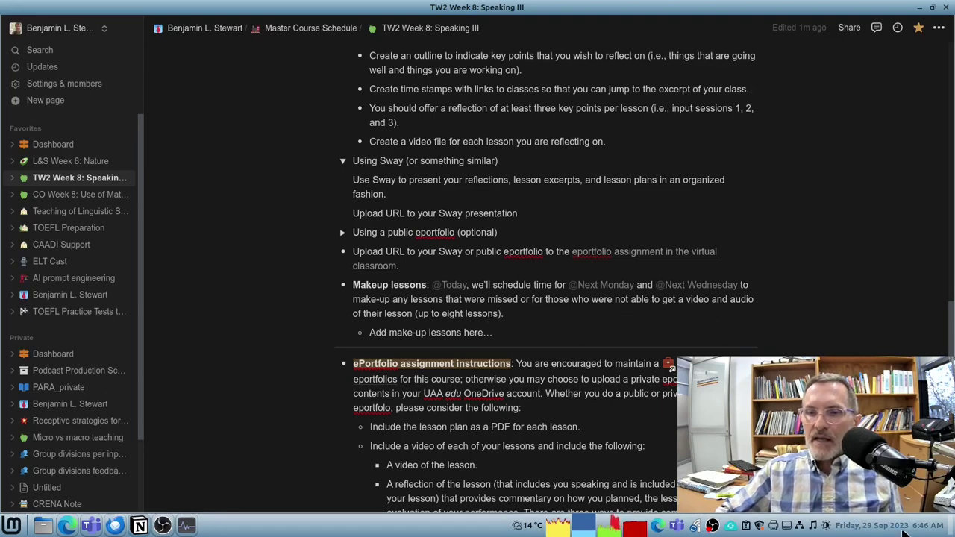
# Check the desktop calendar for today's date, close it and review the makeup lessons note and the instructions above it.
pyautogui.click(905, 526)
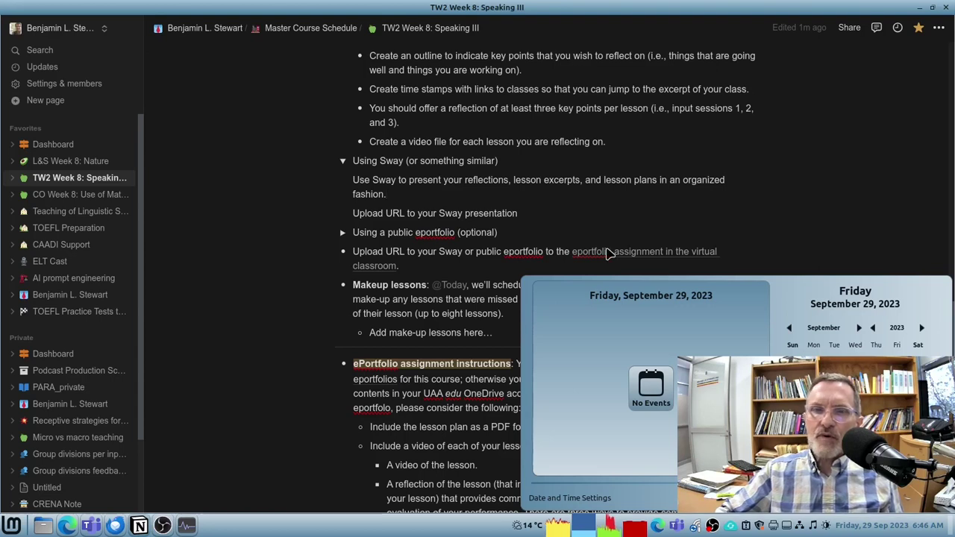
pyautogui.click(435, 332)
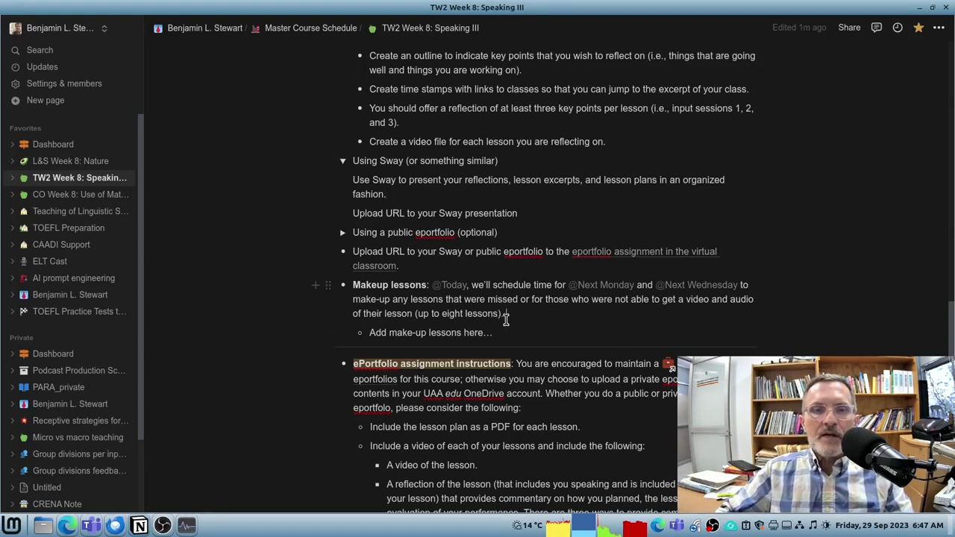
pyautogui.click(506, 319)
pyautogui.scroll(4, 522, 313)
pyautogui.scroll(-3, 566, 304)
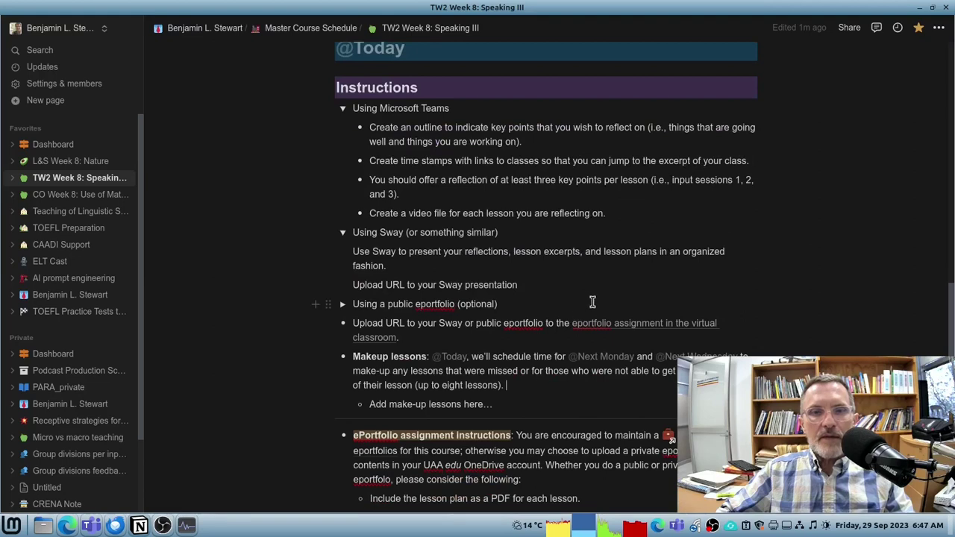